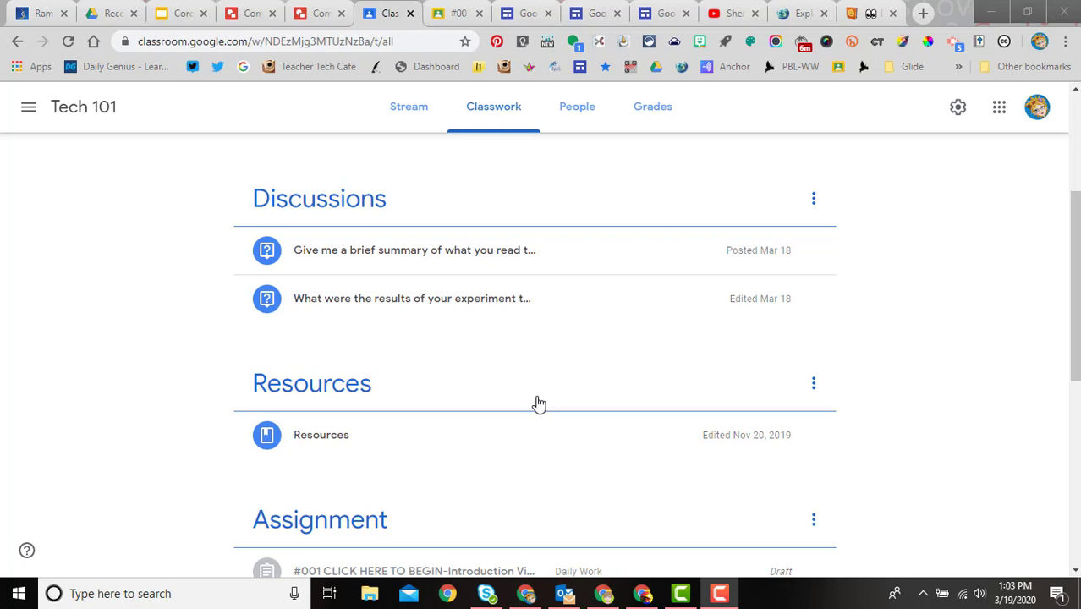
Step: View the student answers to the discussion question "Give me a brief summary of what you read today." and expand the first answer's replies
left_click(409, 257)
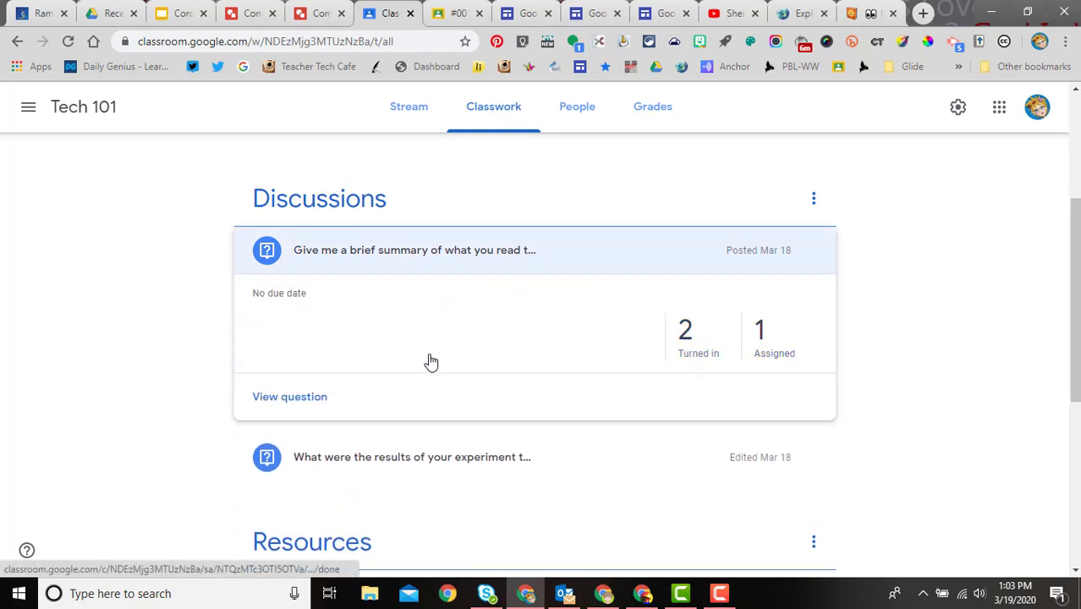
left_click(294, 399)
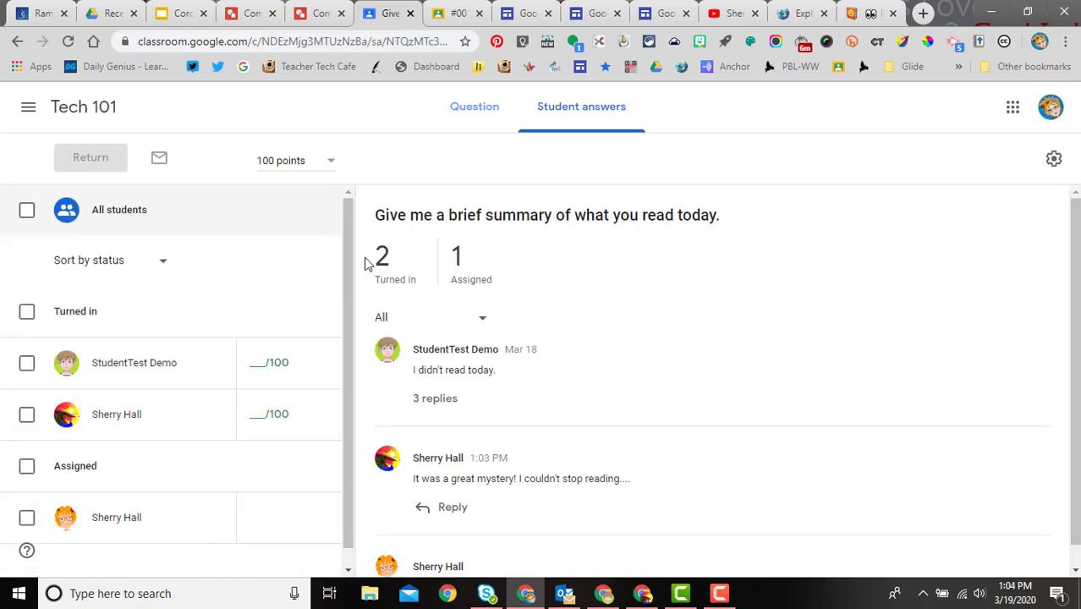
left_click(473, 110)
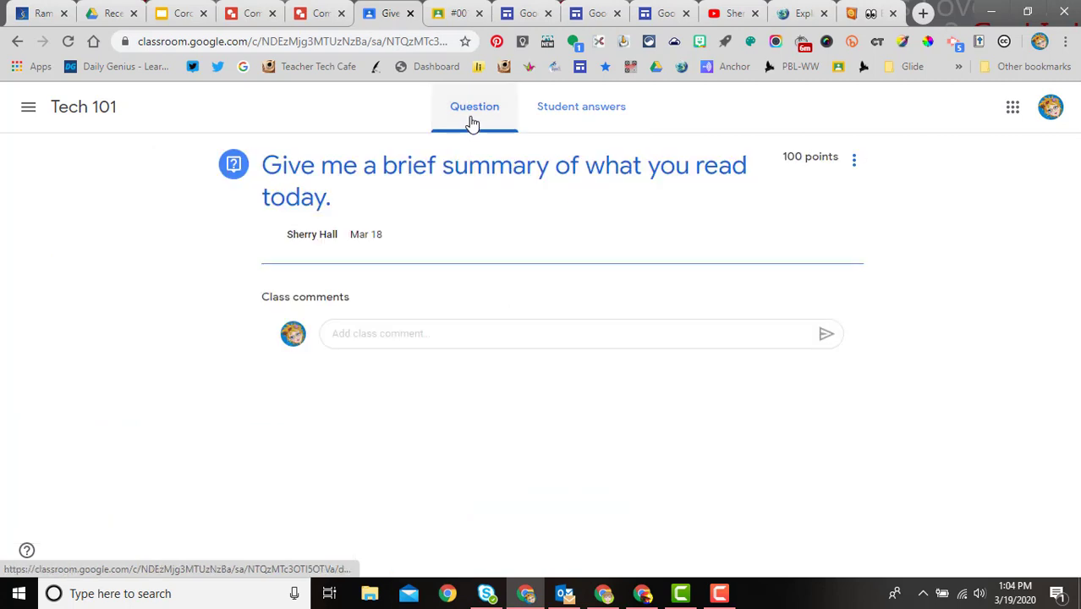
left_click(545, 117)
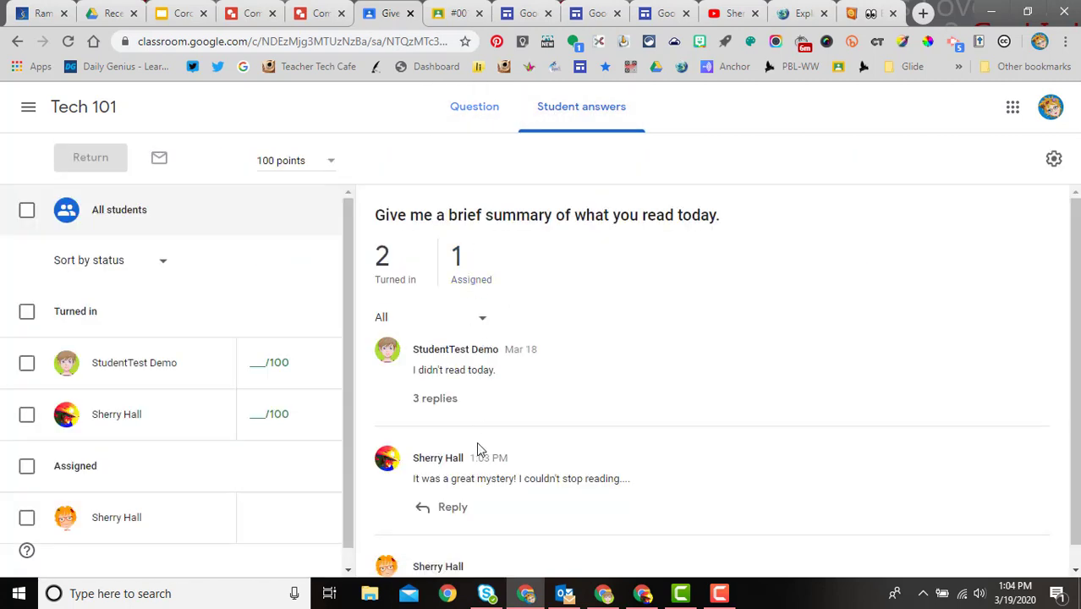
scroll(478, 449, "down", 1)
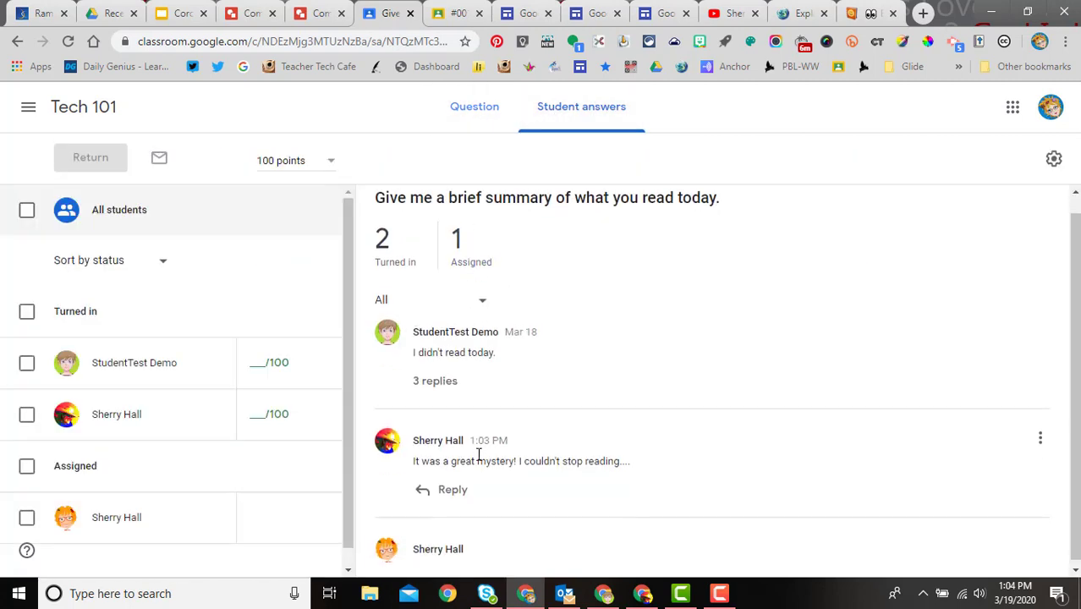
left_click(437, 378)
scroll(497, 505, "down", 2)
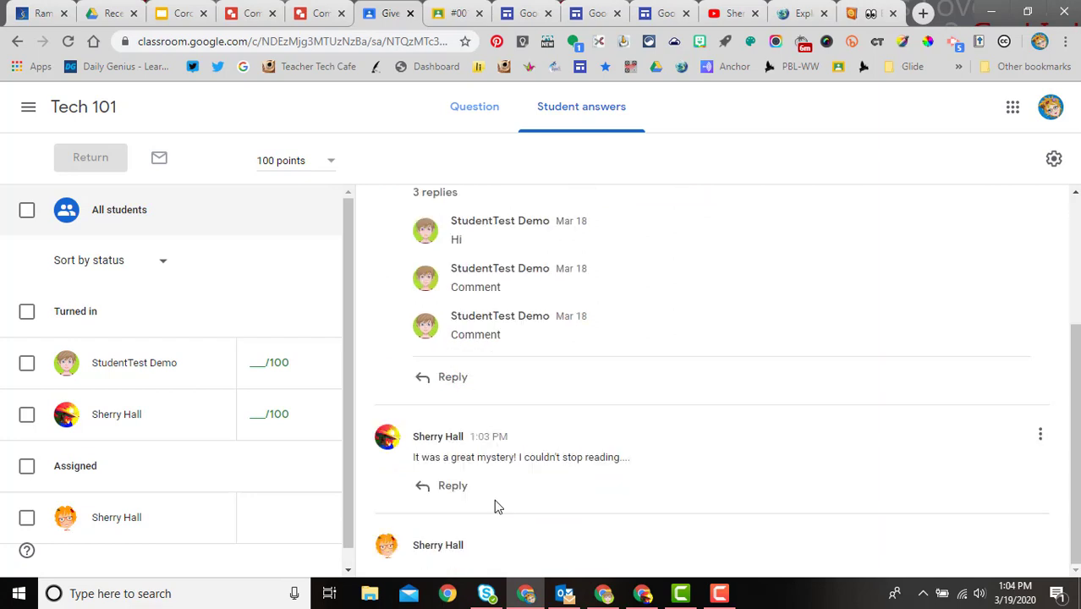
Step: Post the reply "SH: Great!" under the student answer "It was a great mystery! I couldn't stop reading...."
left_click(429, 488)
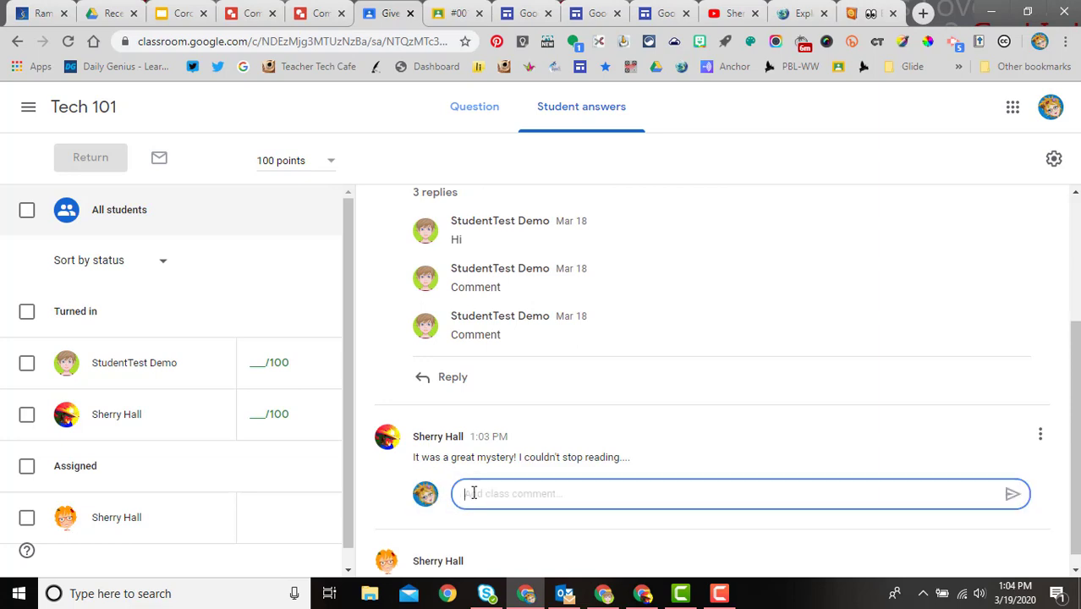
type("Sh")
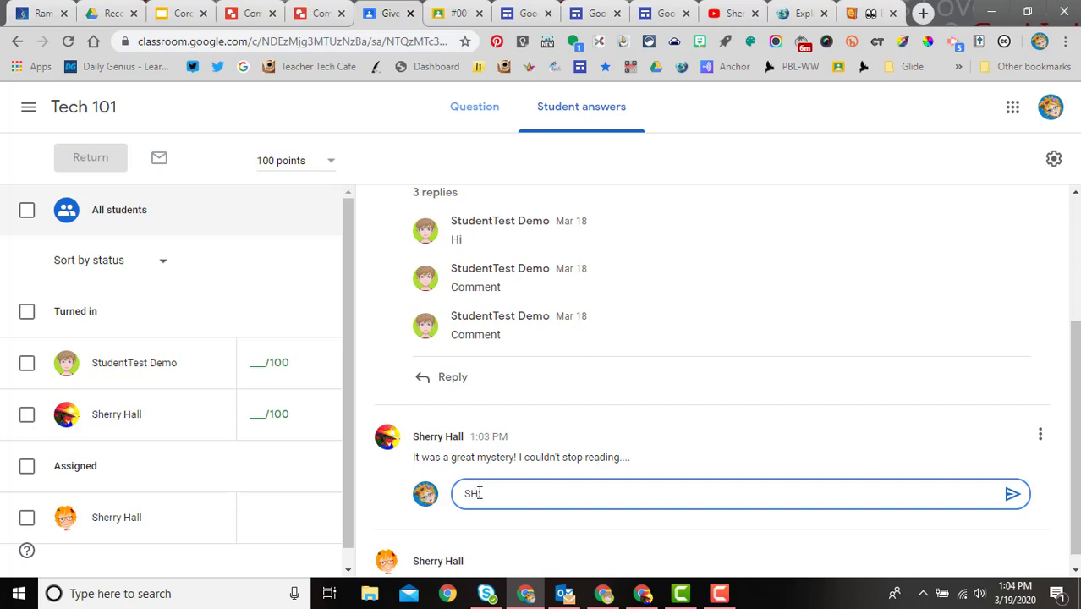
scroll(490, 494, "up", 1)
scroll(490, 494, "down", 1)
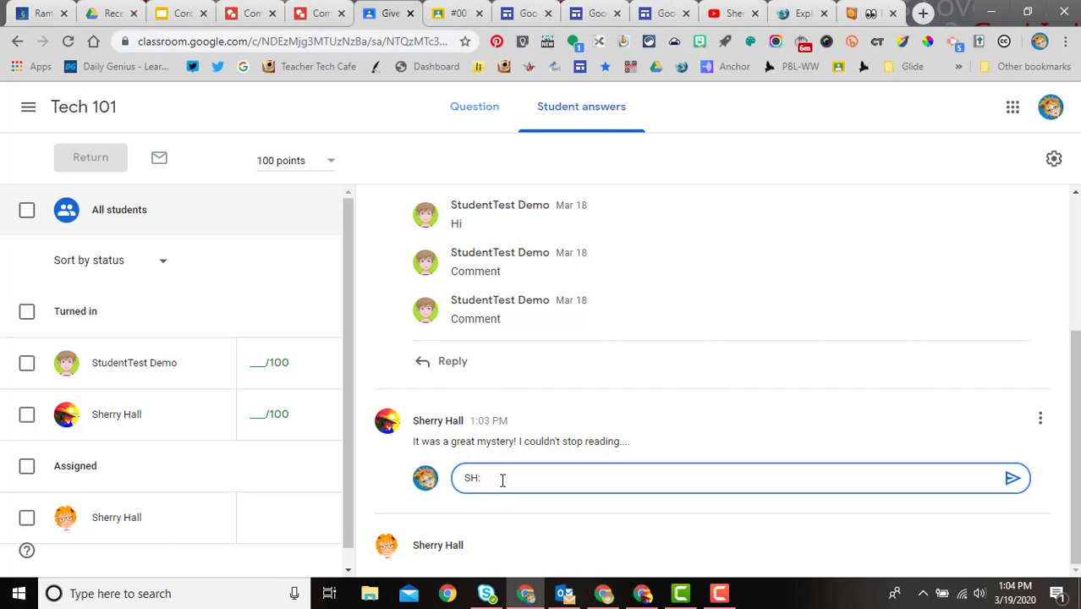
type("reat!")
left_click(1010, 477)
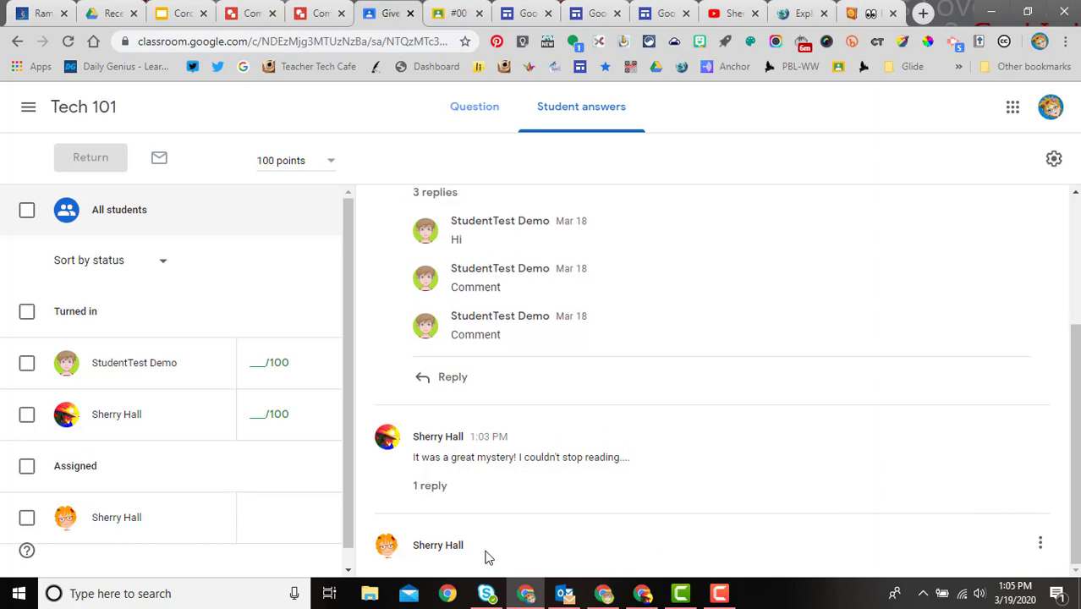
Step: Switch to the student's browser window and send the private comment "Could you help with..." on the question
left_click(642, 592)
left_click(871, 386)
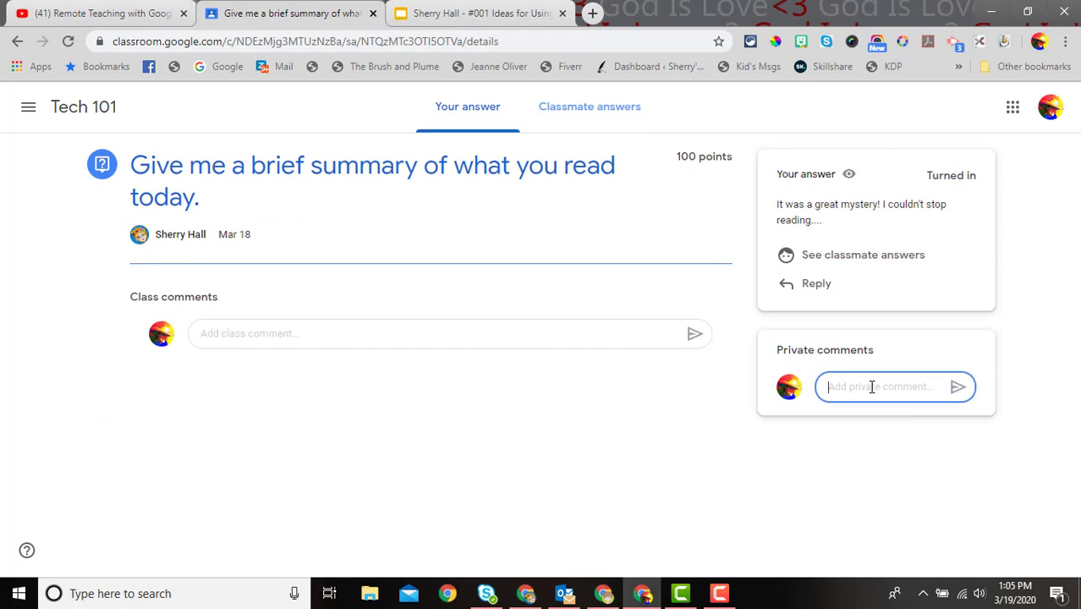
type("Could you help with...")
left_click(954, 391)
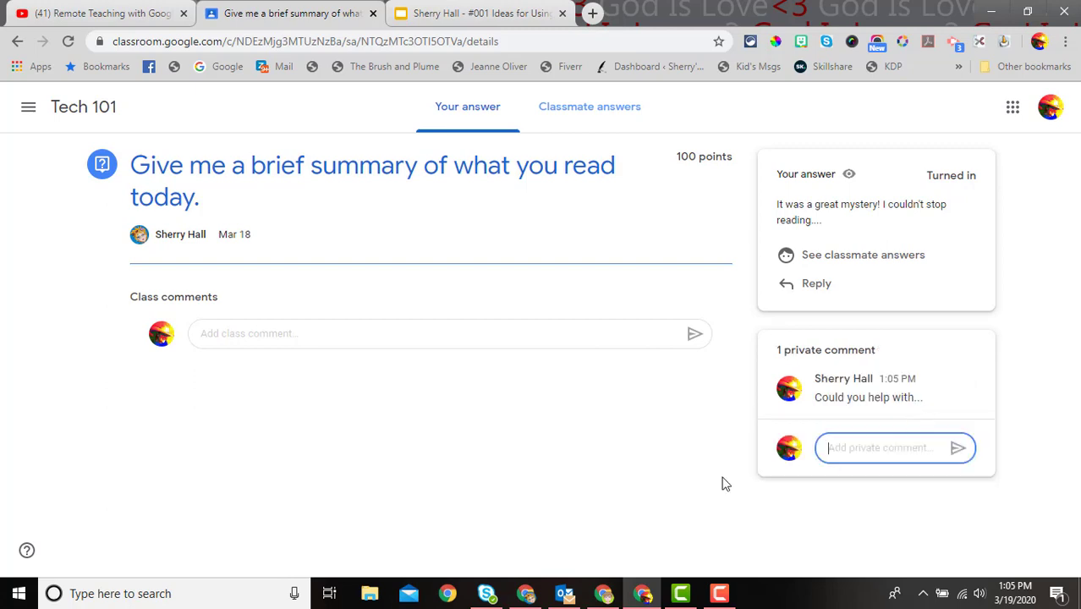
Step: Return to the teacher's window, open the submission with the student's private comment, and answer it privately with "SH: Yes...."
mouse_move(530, 602)
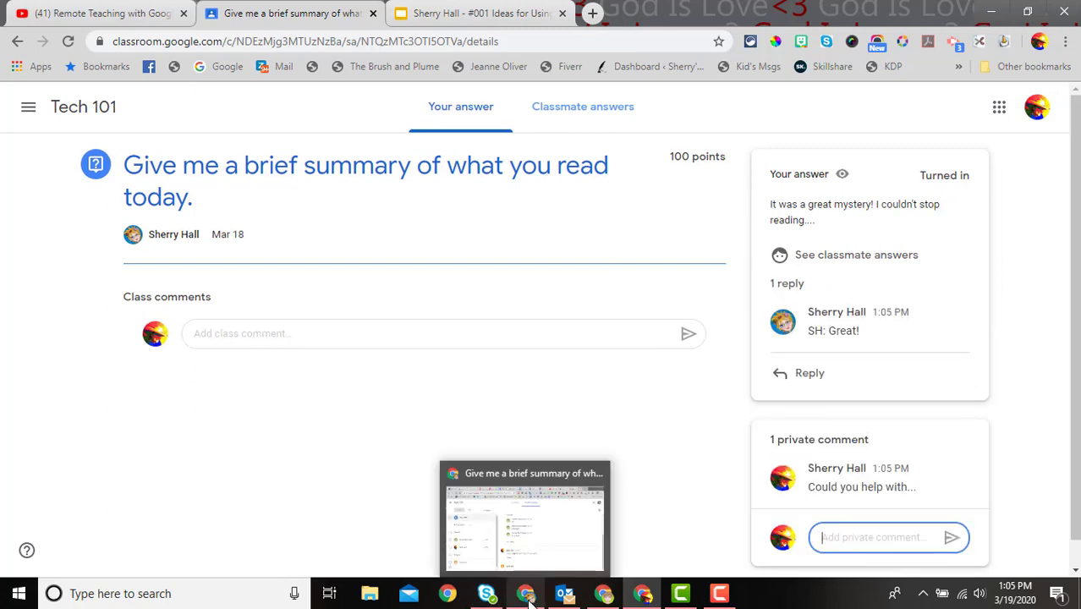
left_click(525, 524)
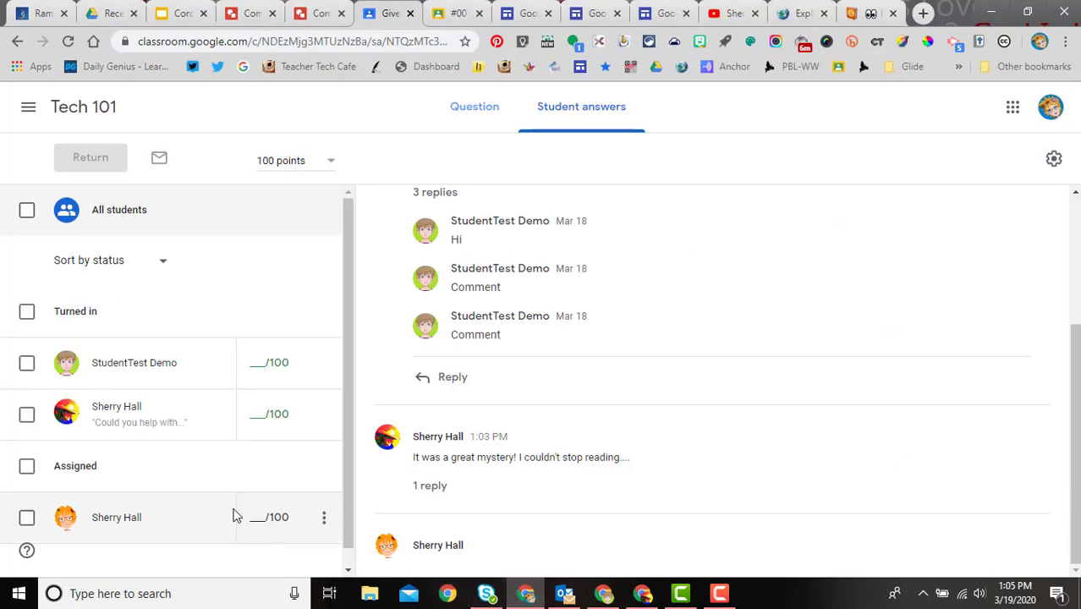
left_click(132, 430)
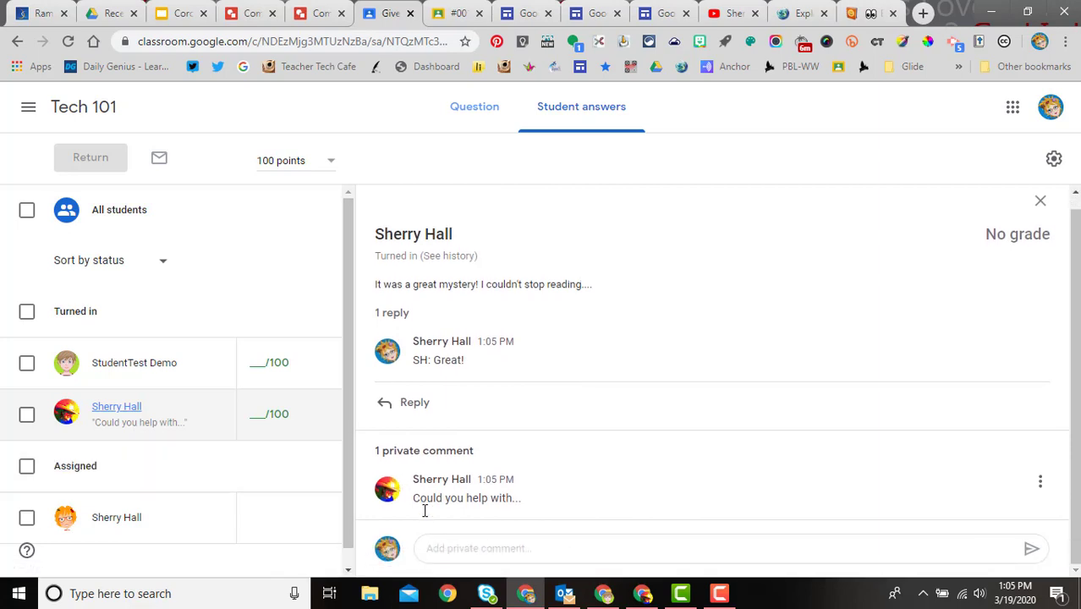
left_click(449, 545)
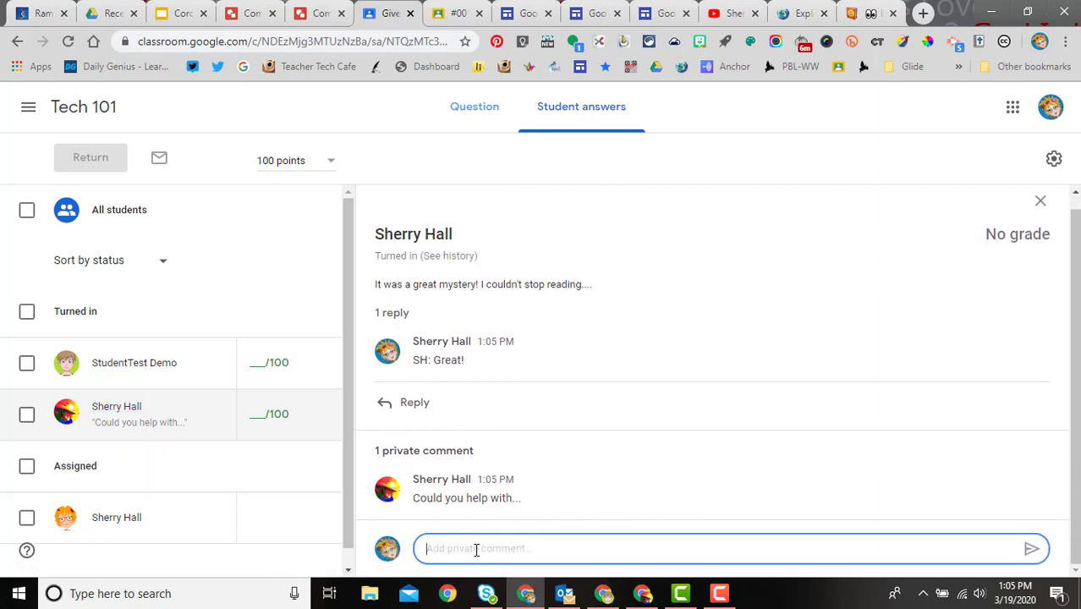
type("SH: Yes...")
left_click(1029, 548)
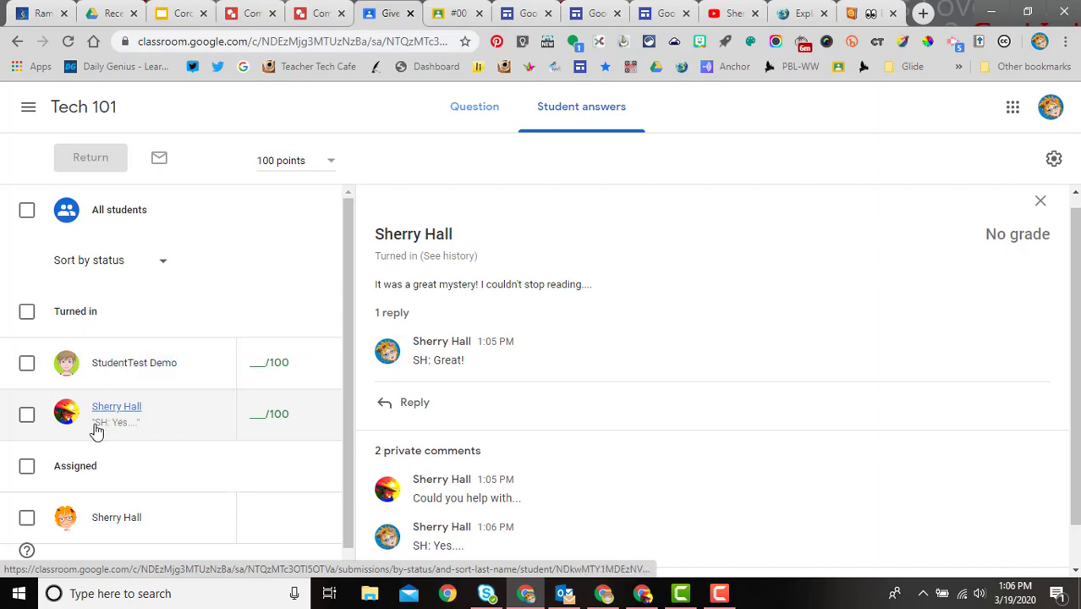
Step: Mute the student who wrote the "It was a great mystery!" answer
scroll(96, 444, "down", 1)
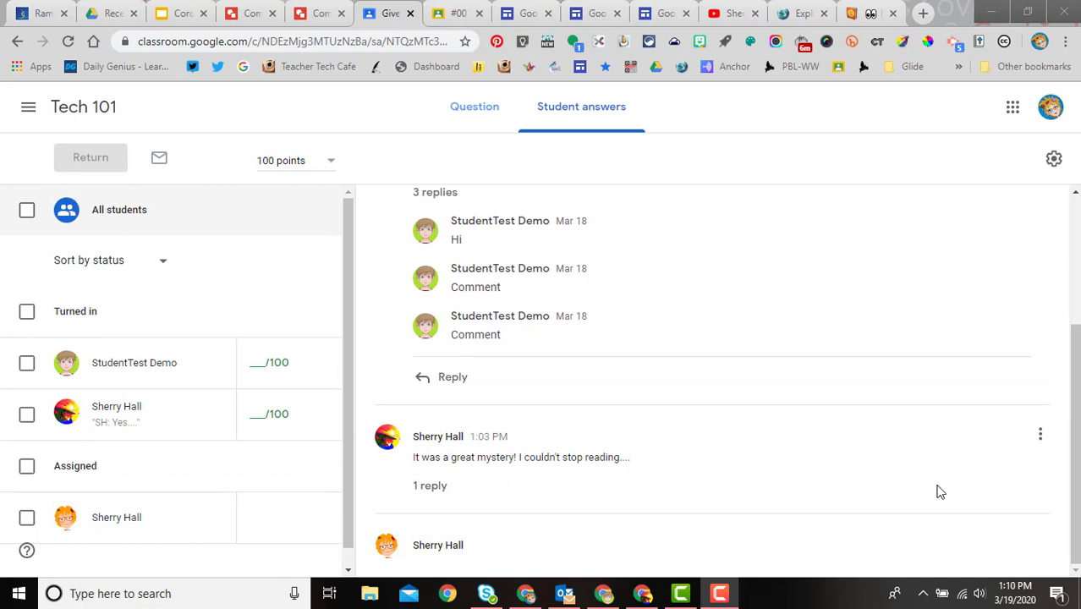
left_click(1040, 436)
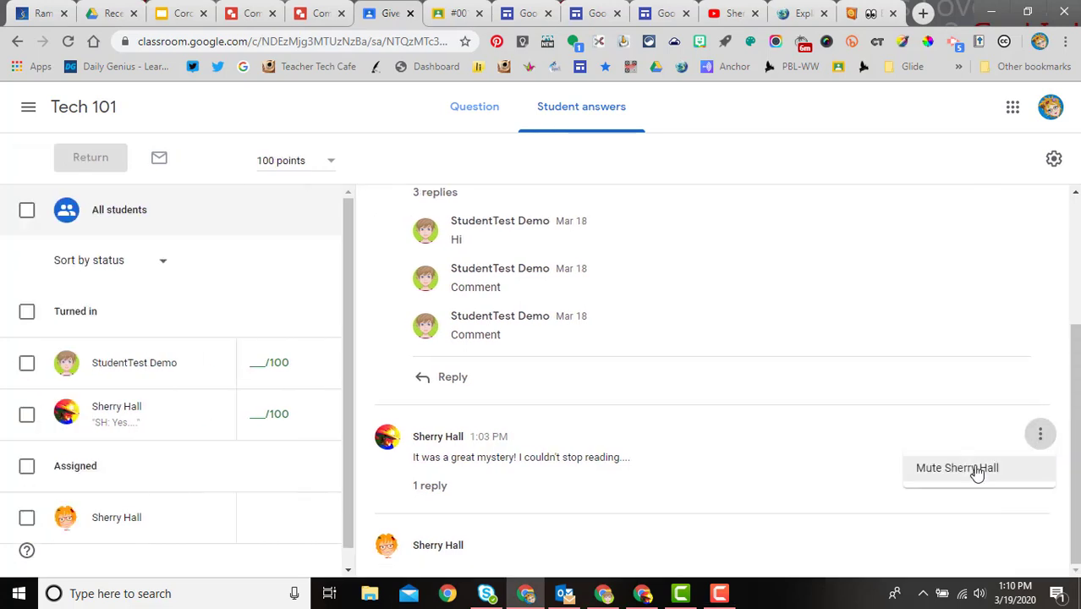
left_click(975, 475)
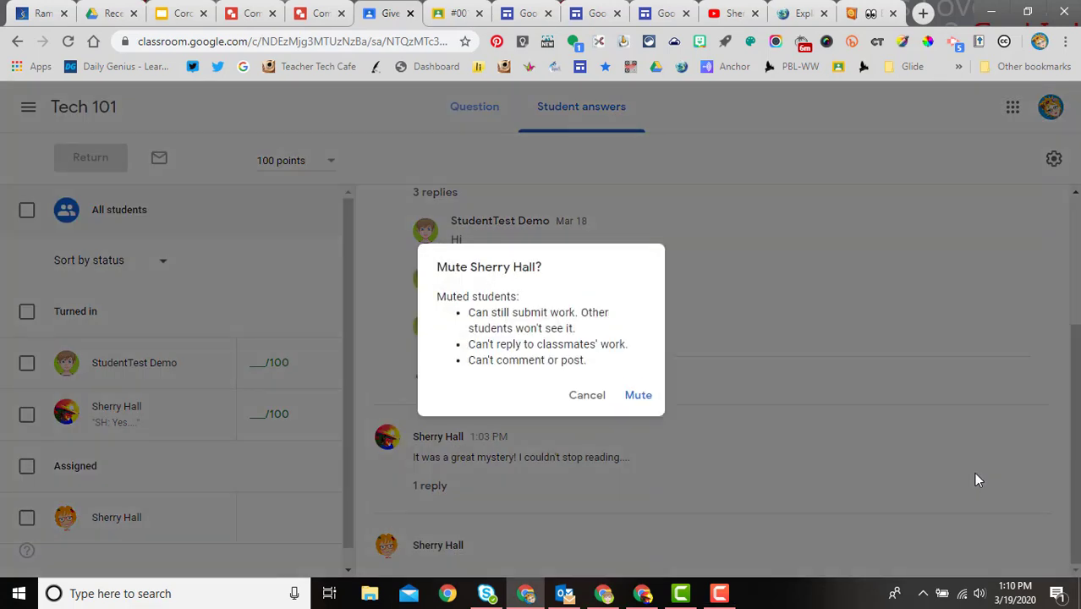
left_click(639, 397)
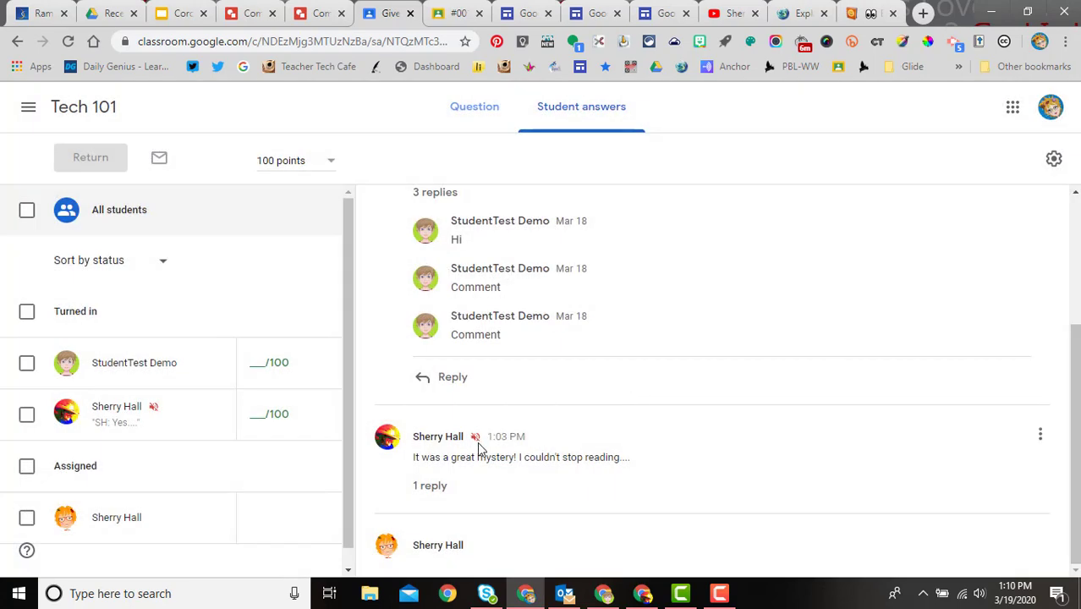
left_click(643, 595)
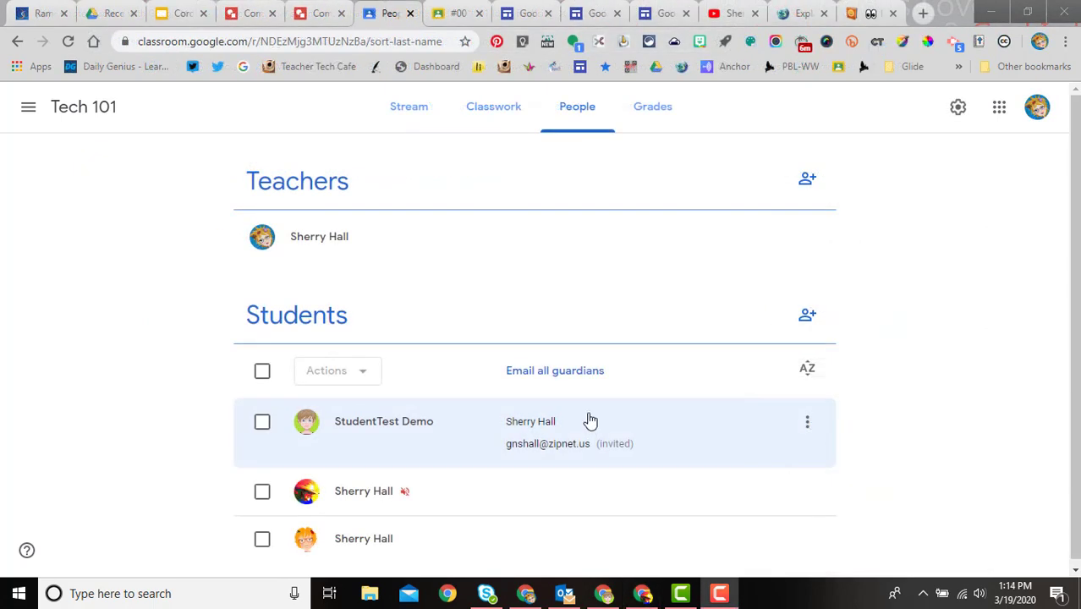
Step: Unmute the muted student in the class's People list
left_click(264, 495)
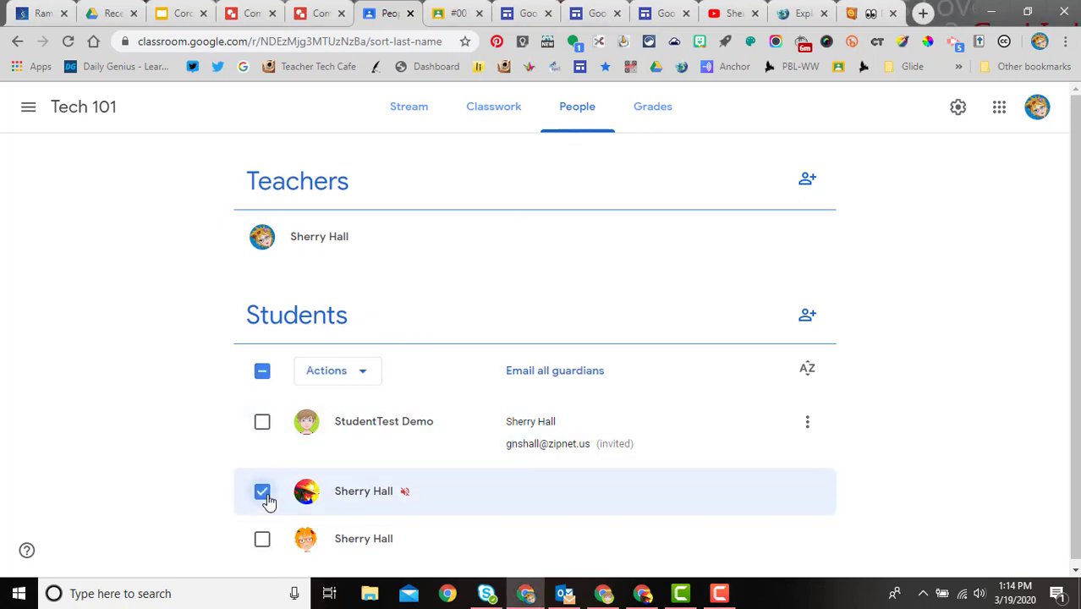
left_click(364, 374)
left_click(345, 477)
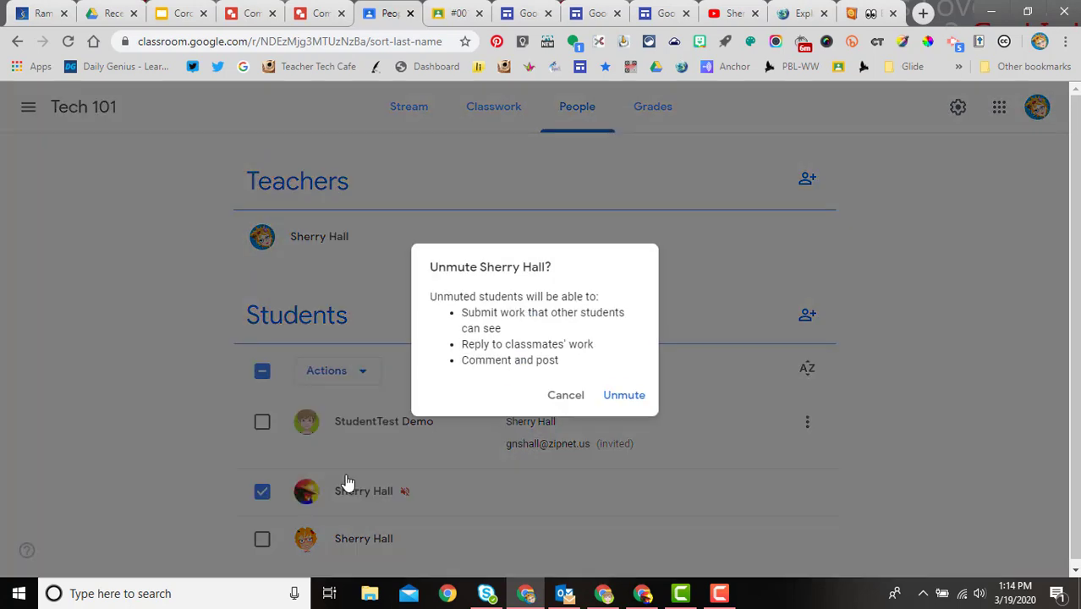
left_click(617, 404)
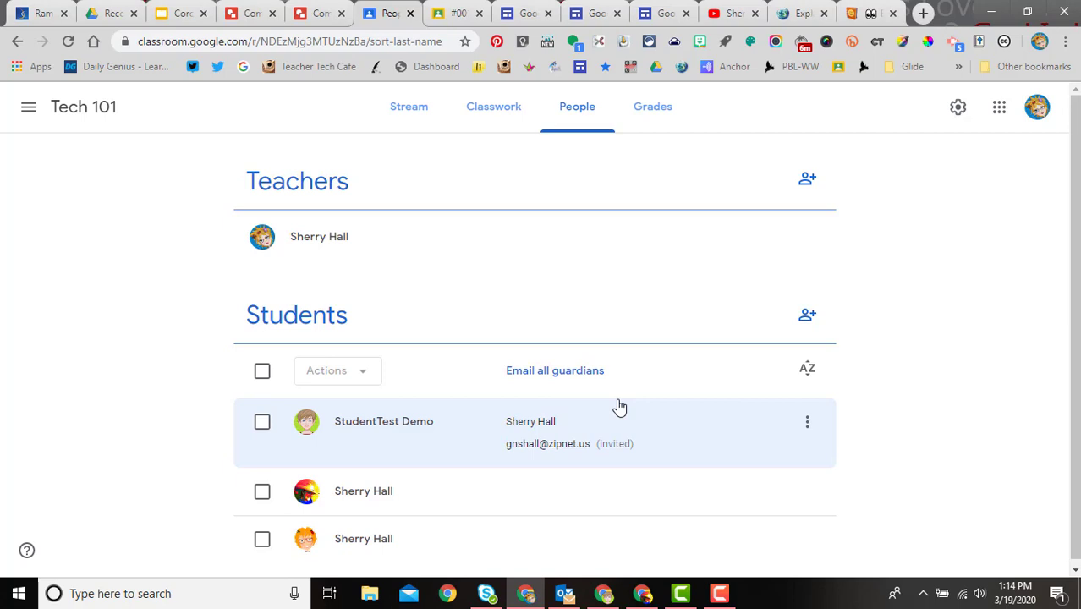
left_click(718, 606)
left_click(1004, 517)
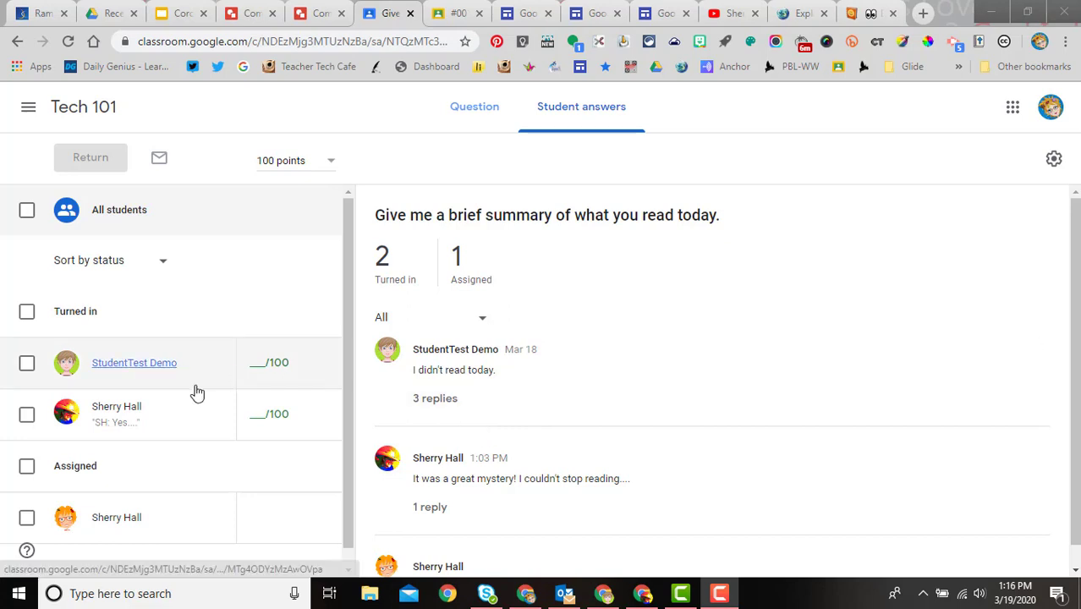
Step: Grade the test student's turned-in answer 95 out of 100 and open the option for returning it
left_click(252, 362)
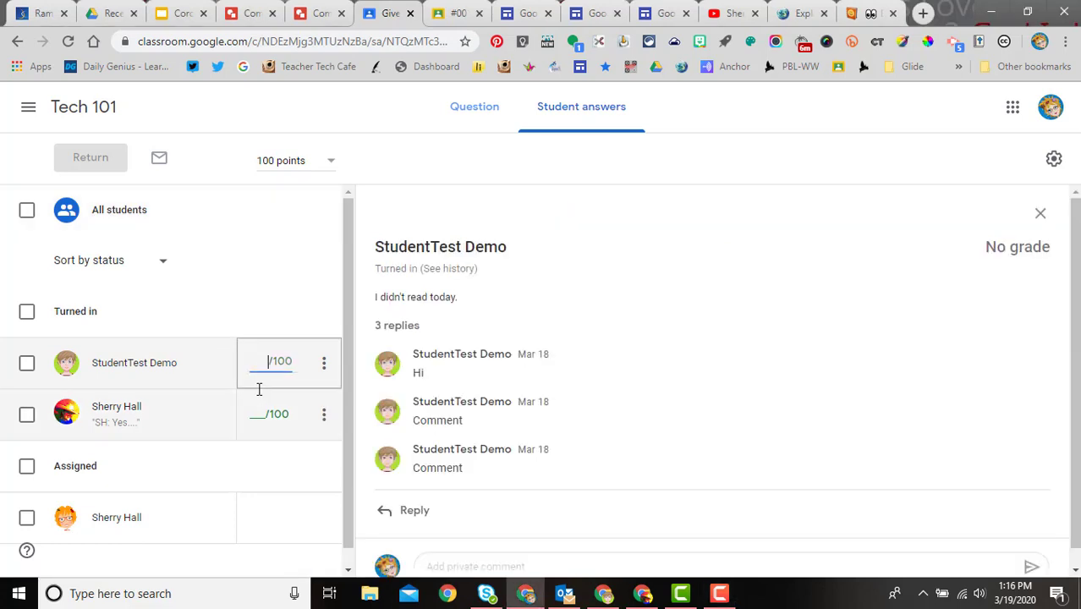
type("95")
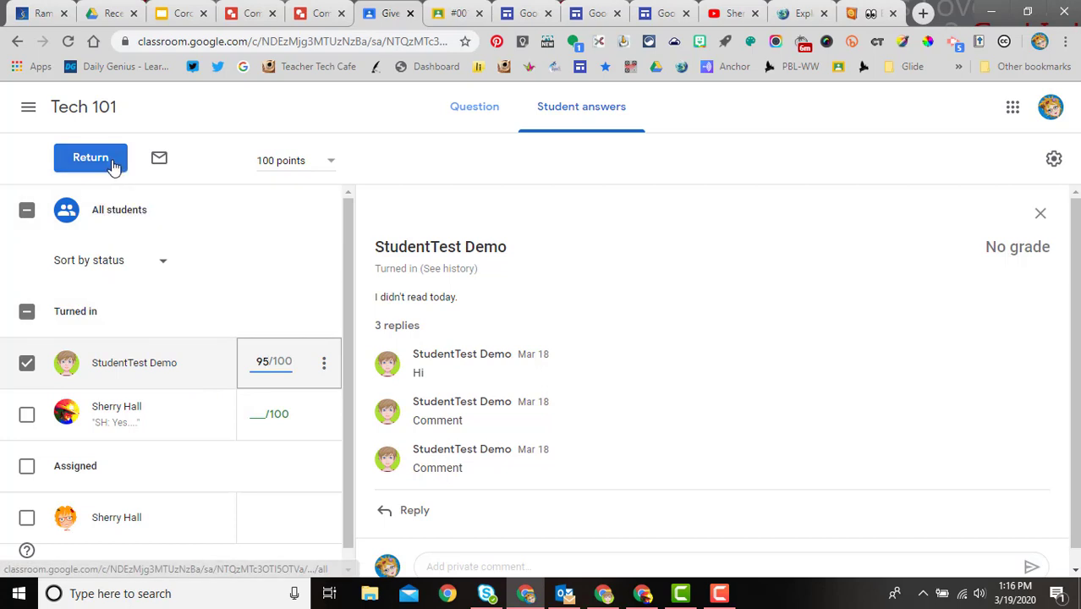
left_click(325, 368)
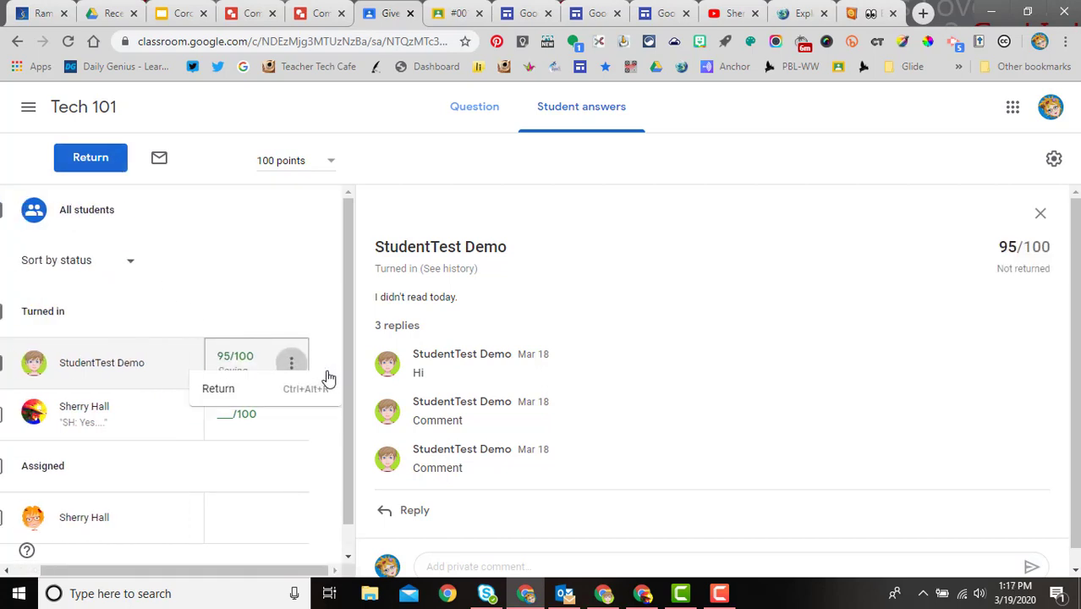